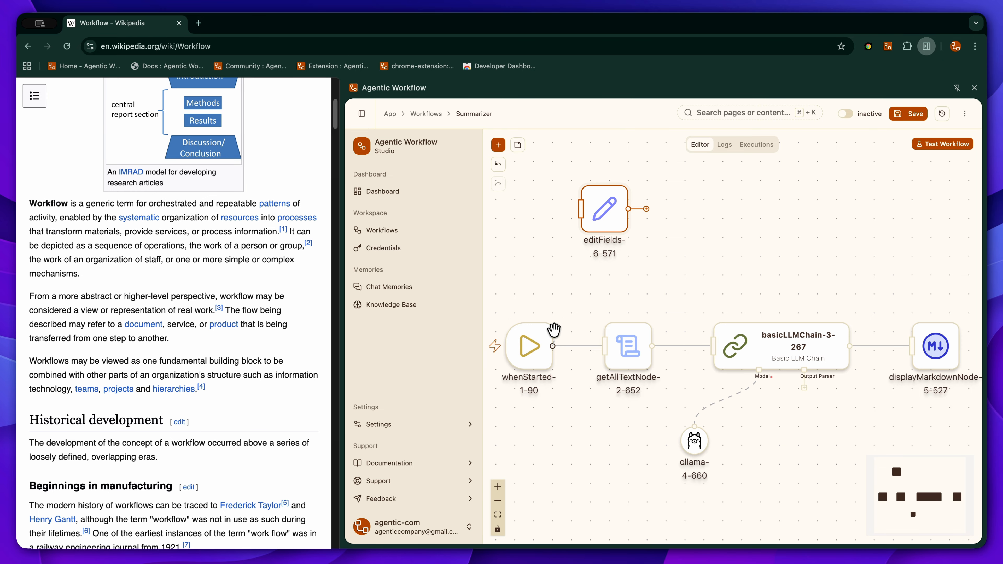
- In the existing Edit Fields node, add a String field called name and fill in a person's first name as its value
double_click(615, 209)
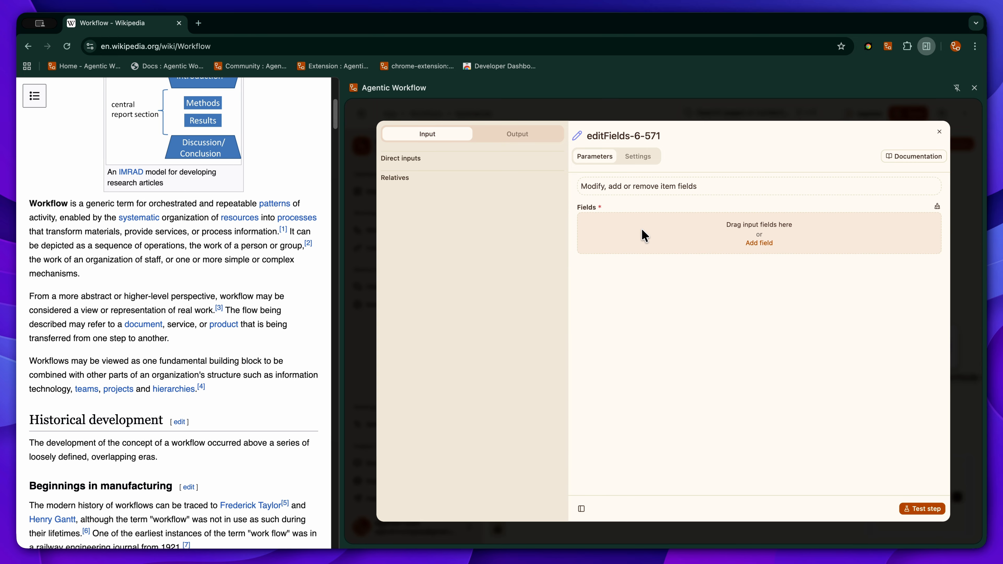
click(666, 241)
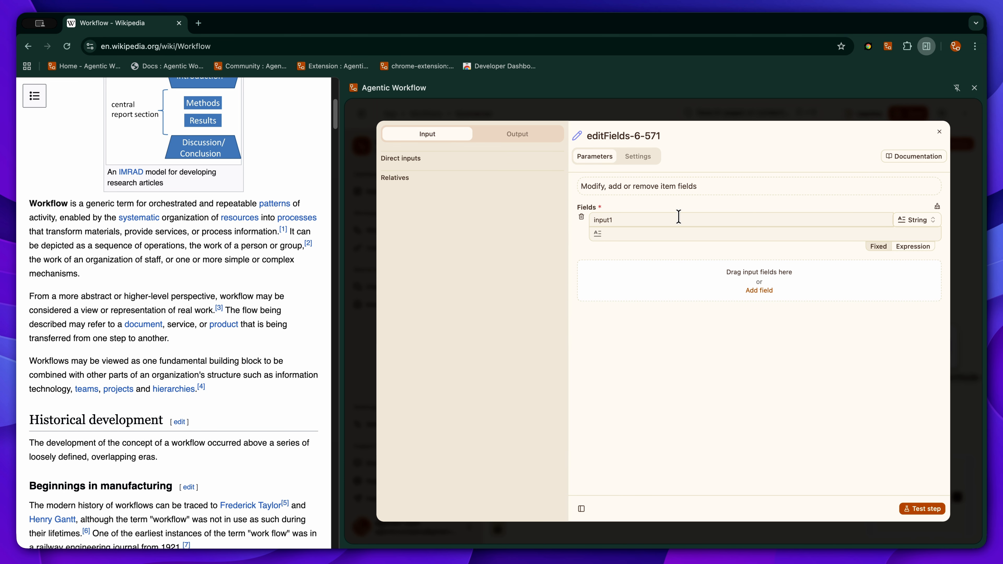
double_click(638, 220)
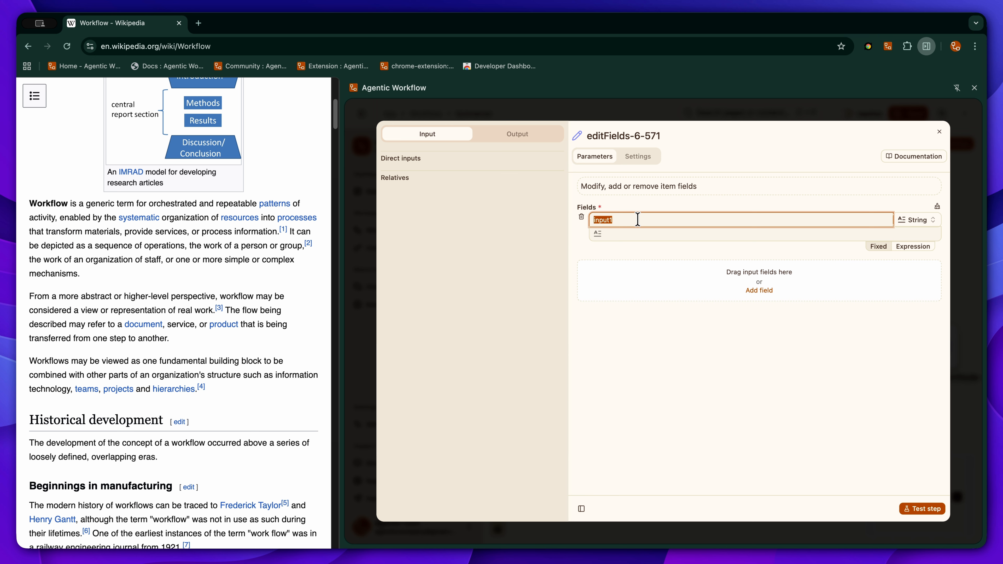
text(name)
click(926, 216)
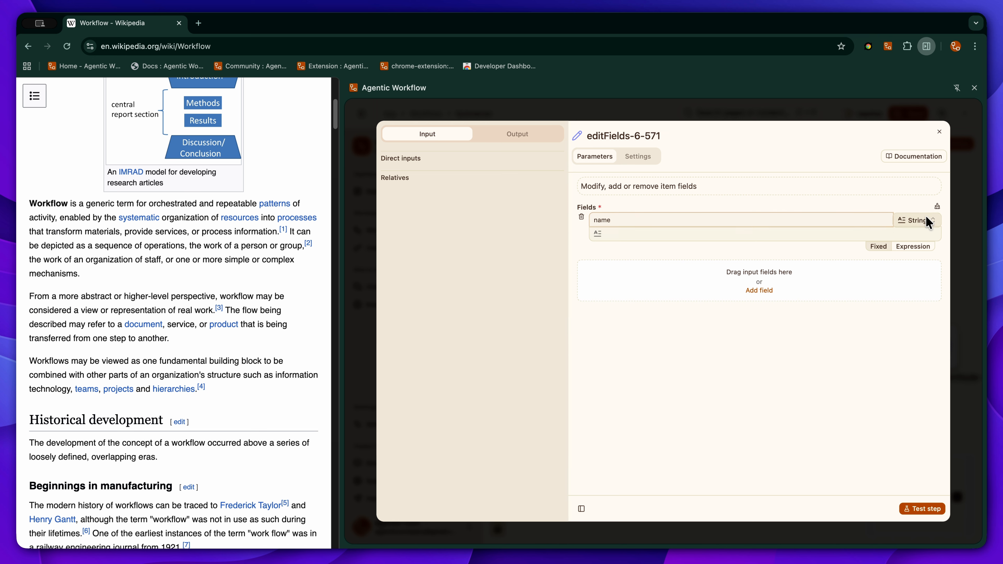
click(895, 288)
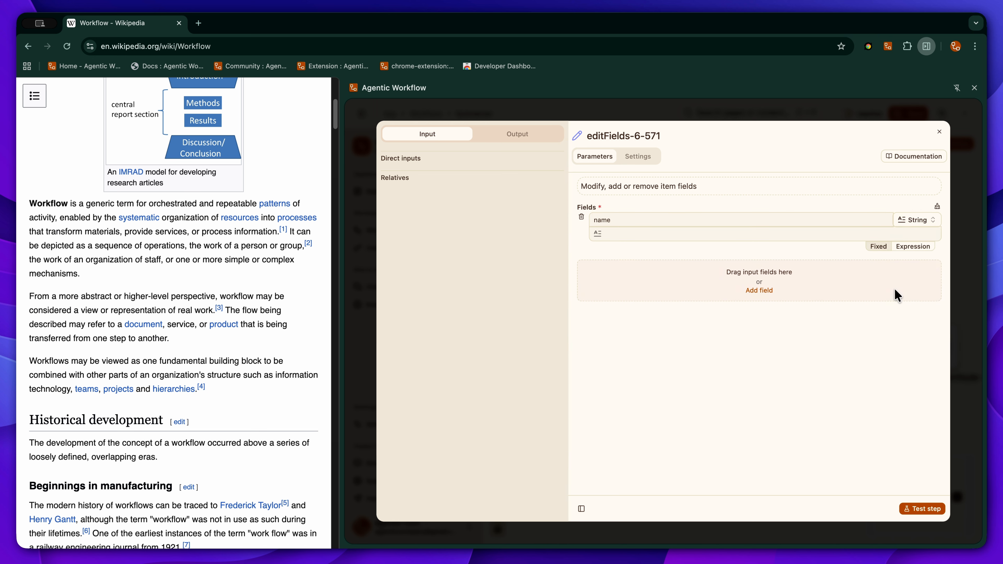
click(915, 218)
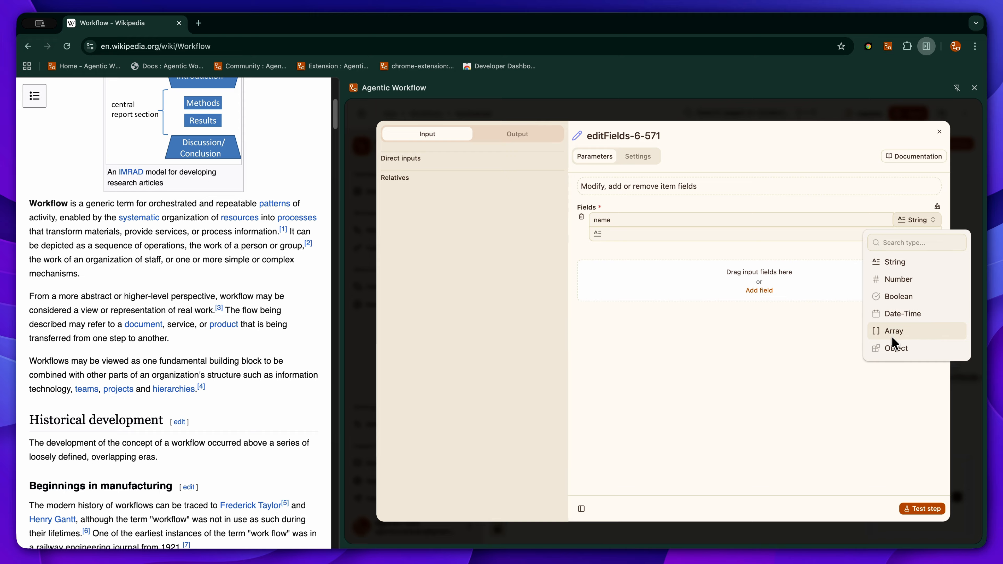
click(736, 235)
text(John)
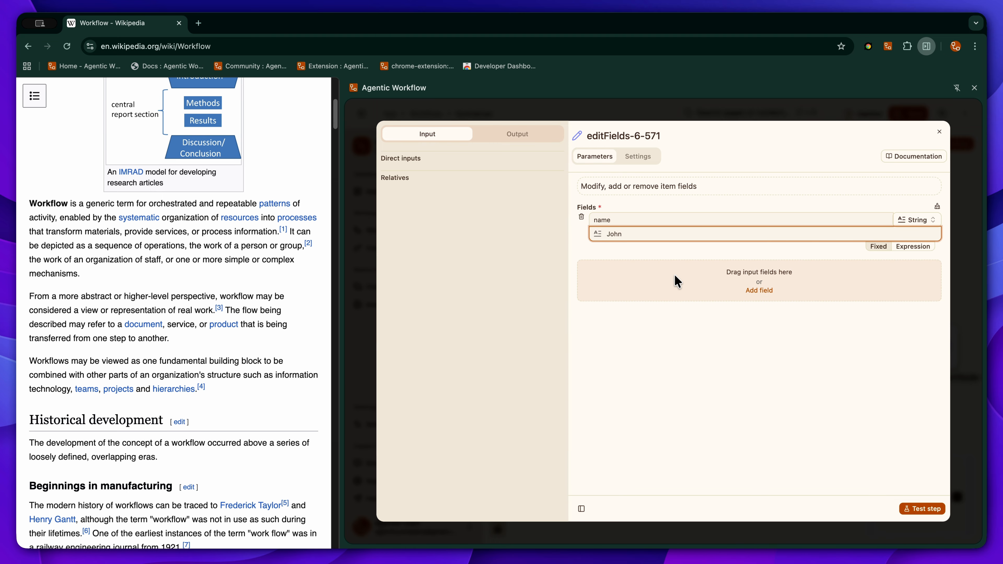
- Add a second String field called age with the fixed value 27
click(759, 290)
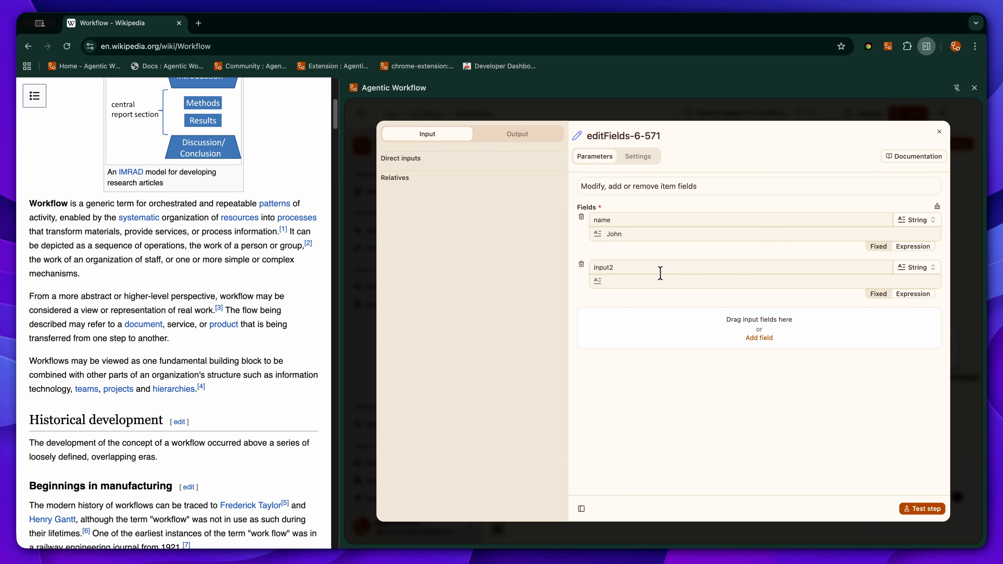
click(638, 268)
text(age)
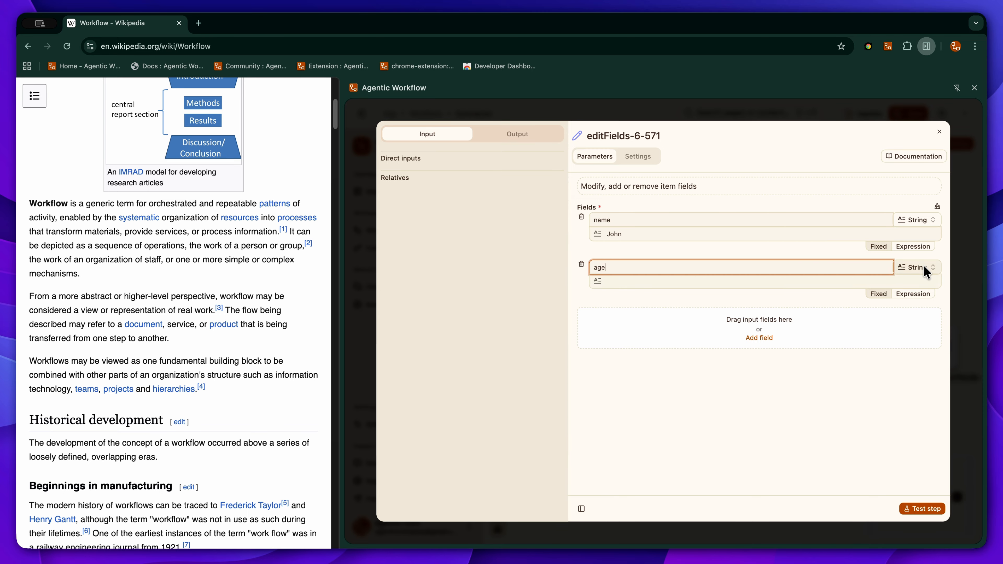
click(923, 266)
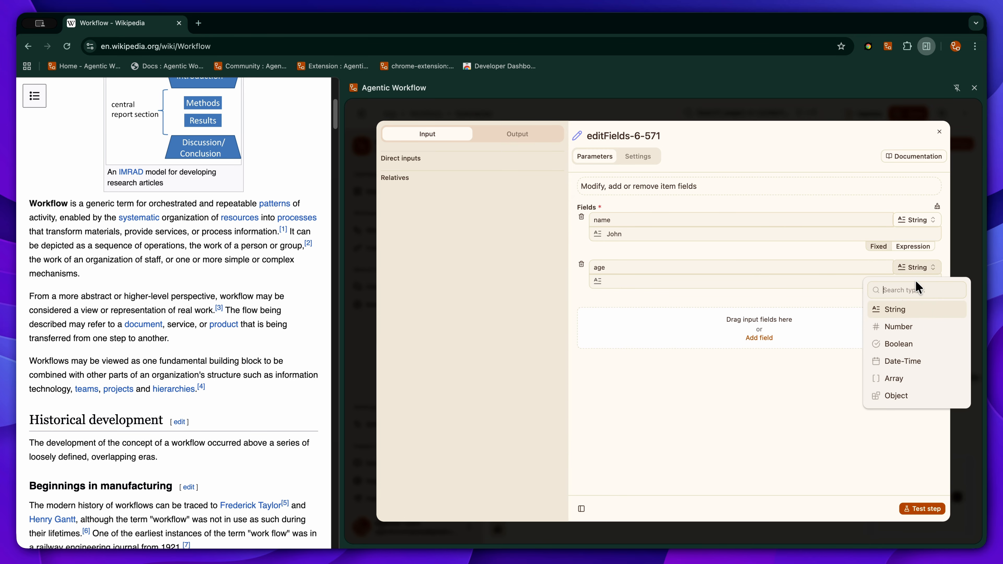
click(758, 293)
click(745, 279)
text(27)
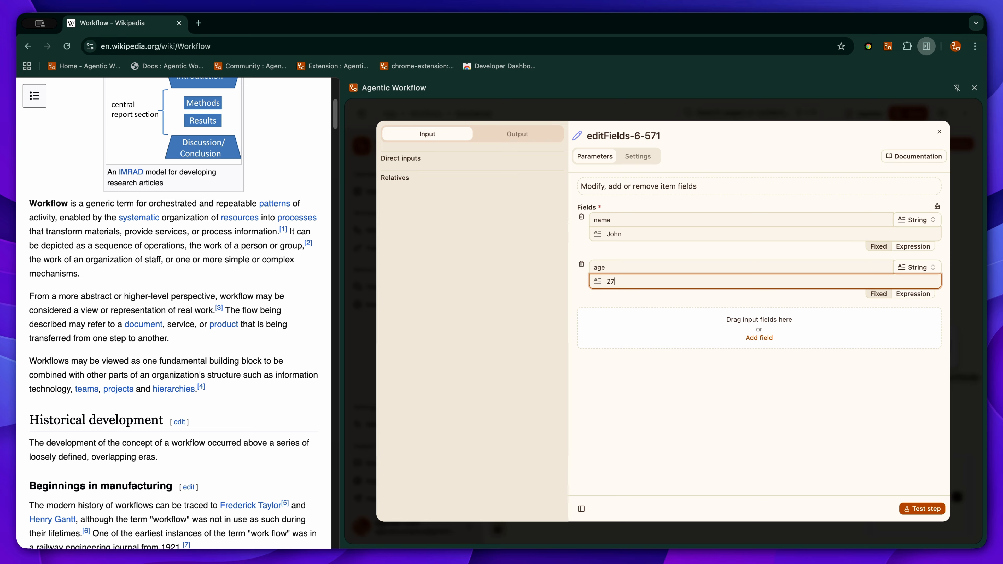
- Add a Boolean field called has_children and set it to True
click(680, 336)
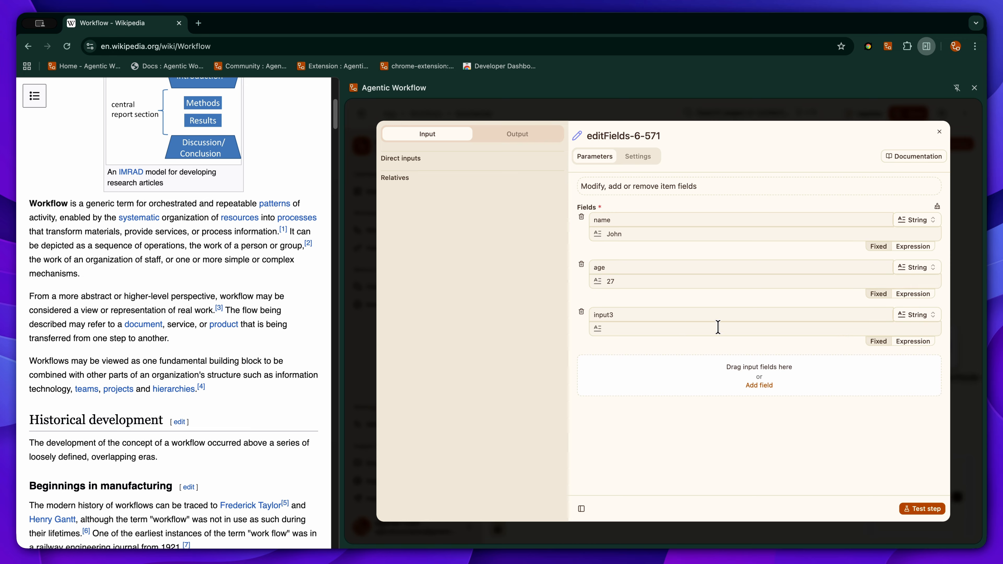
text(has_children)
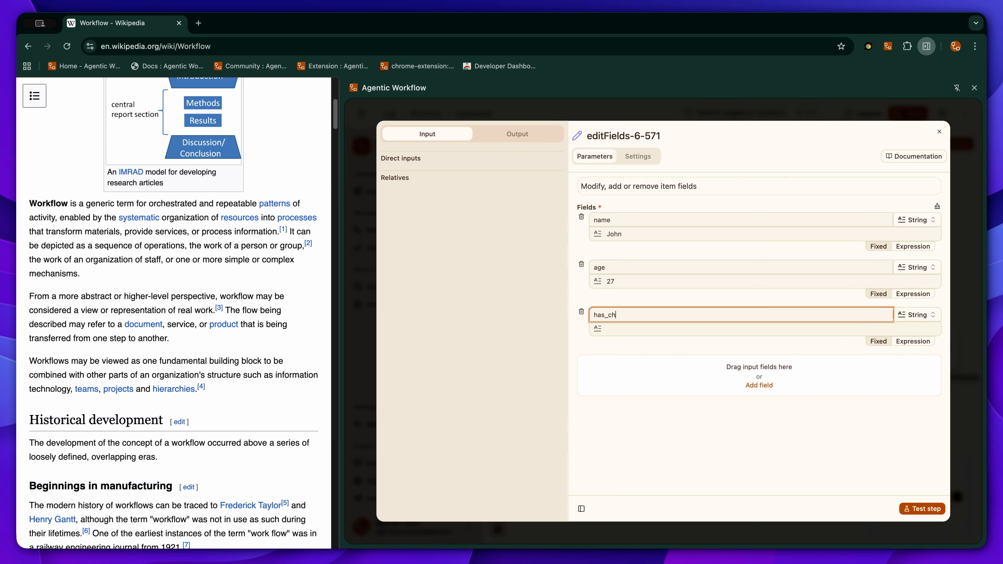
click(939, 319)
click(886, 391)
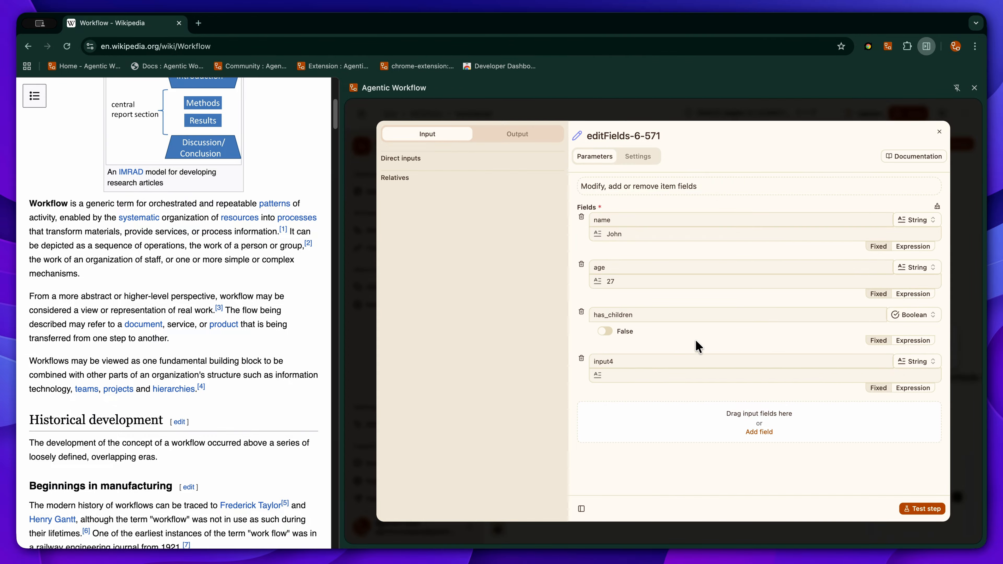
click(605, 332)
- Name the fourth field birth_date, make it a Date-Time field, and fill in its date and time
click(671, 361)
text(birth_date)
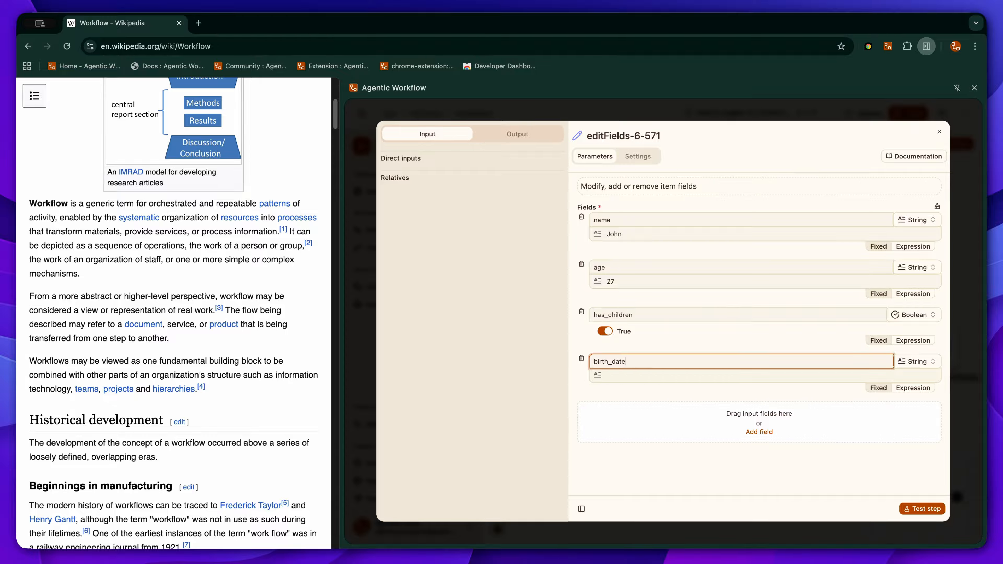
click(916, 361)
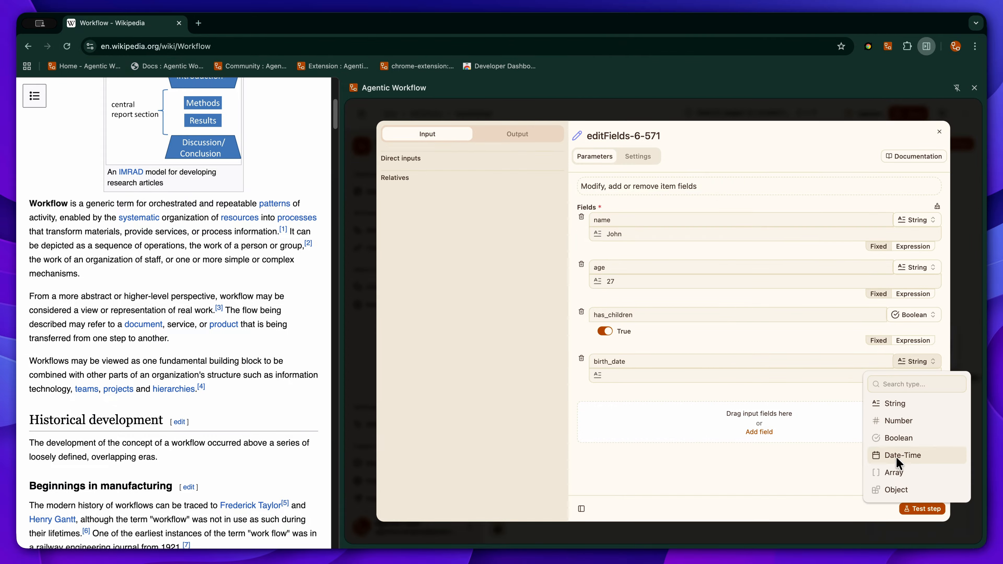
click(889, 455)
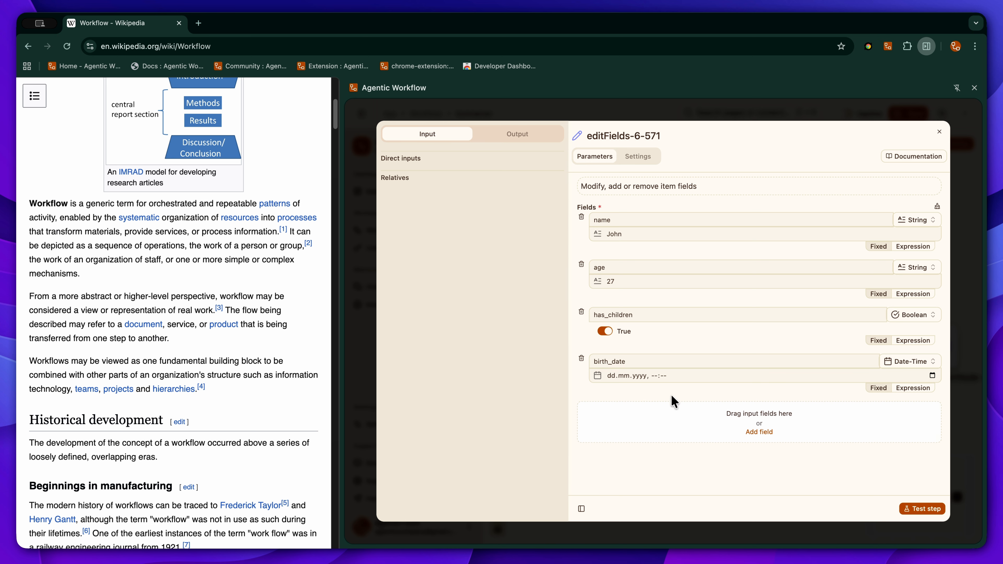
click(733, 478)
- Test the first Edit Fields node and view its output, returning to the workflow canvas
click(920, 508)
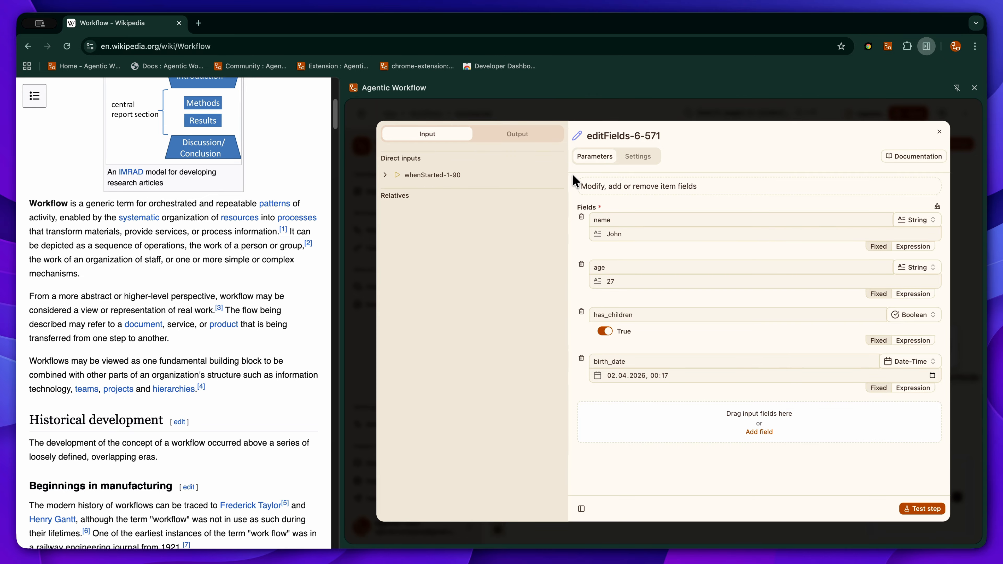
click(543, 136)
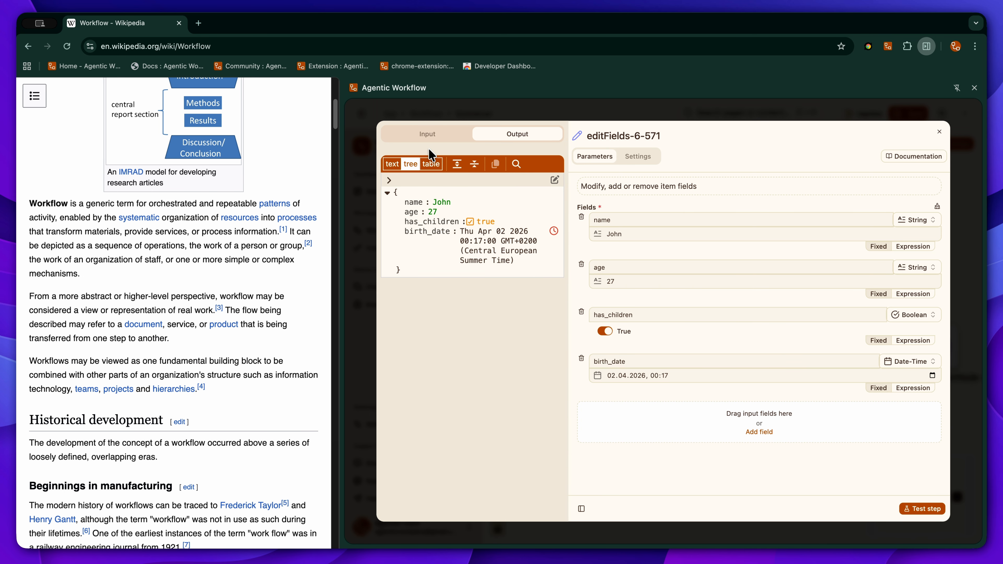
click(669, 109)
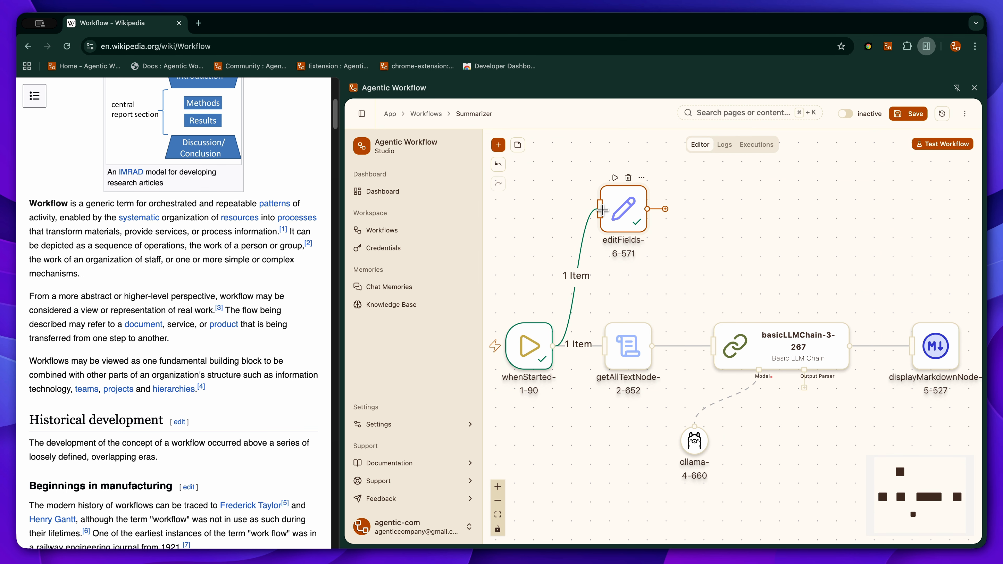
- Add a second Edit Fields node beside the first one and connect the first node's output to it
click(665, 209)
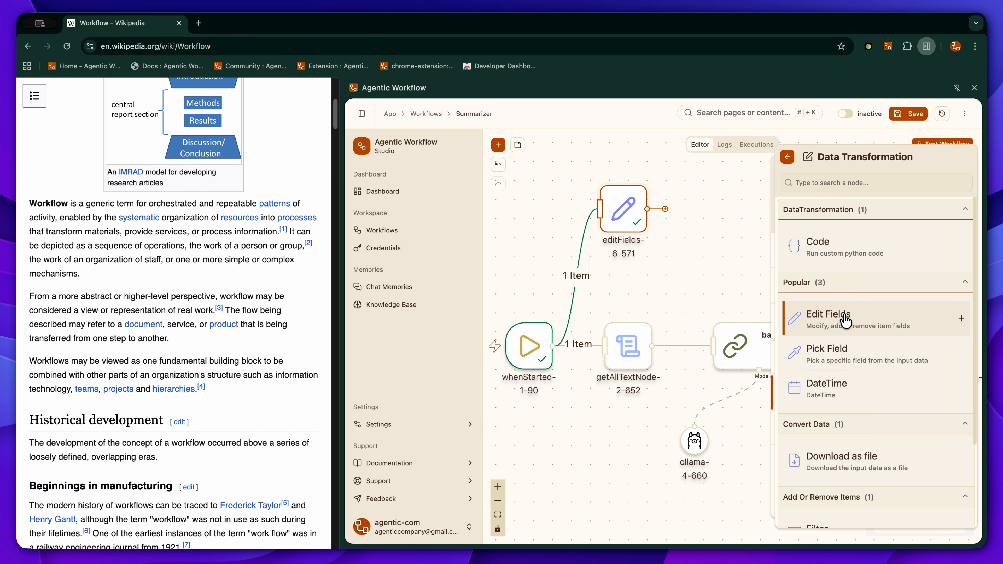
click(842, 315)
drag(721, 293, 725, 205)
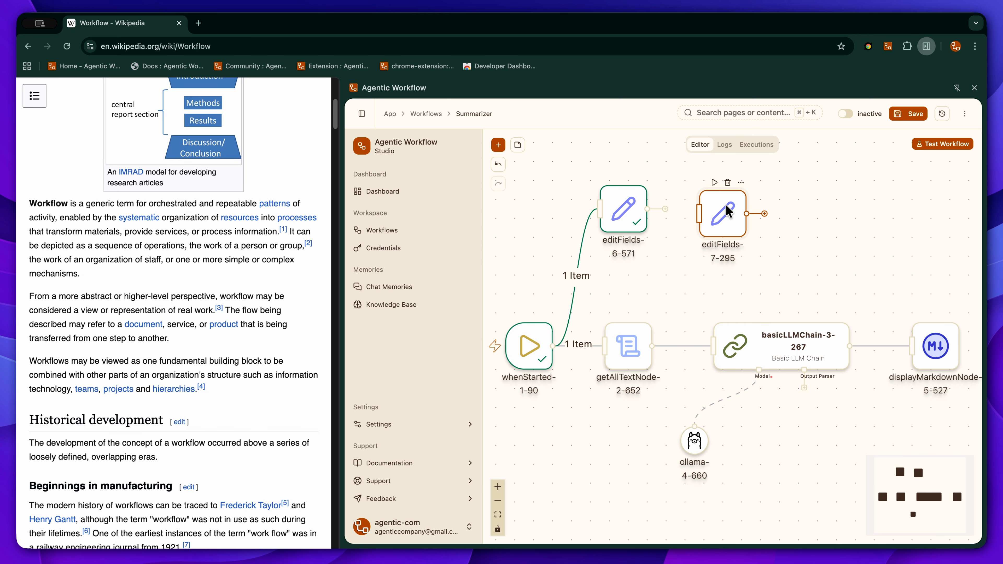
drag(647, 209, 730, 209)
mouse_move(659, 213)
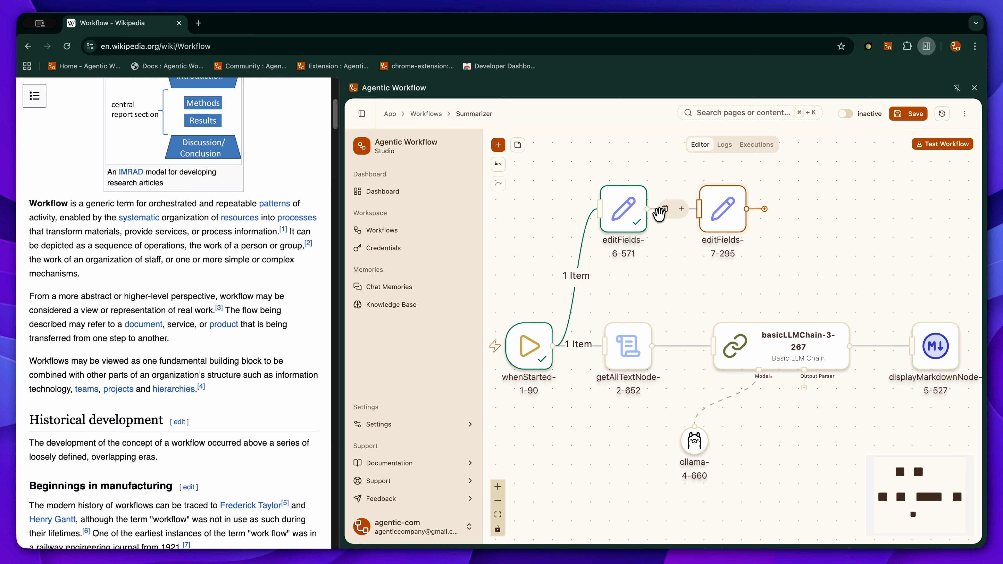
- In the second Edit Fields node, add name and age fields mapped from the first node's data and check the output
double_click(720, 215)
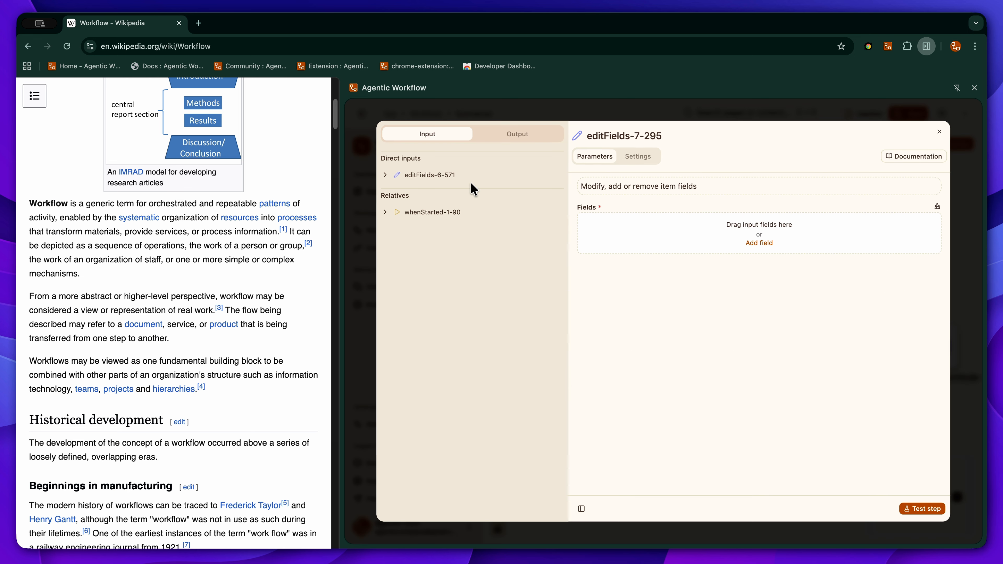
click(385, 175)
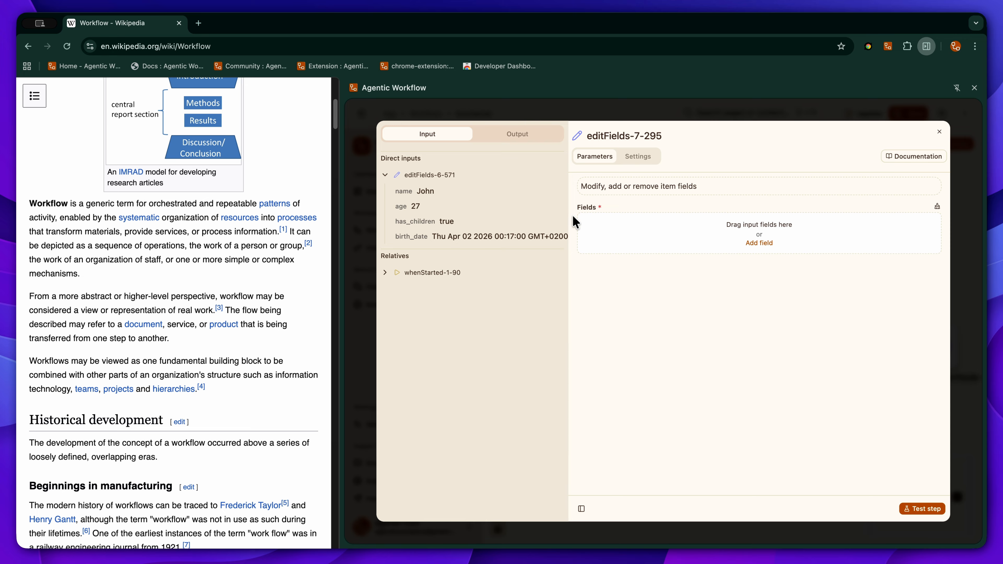
drag(425, 191, 646, 225)
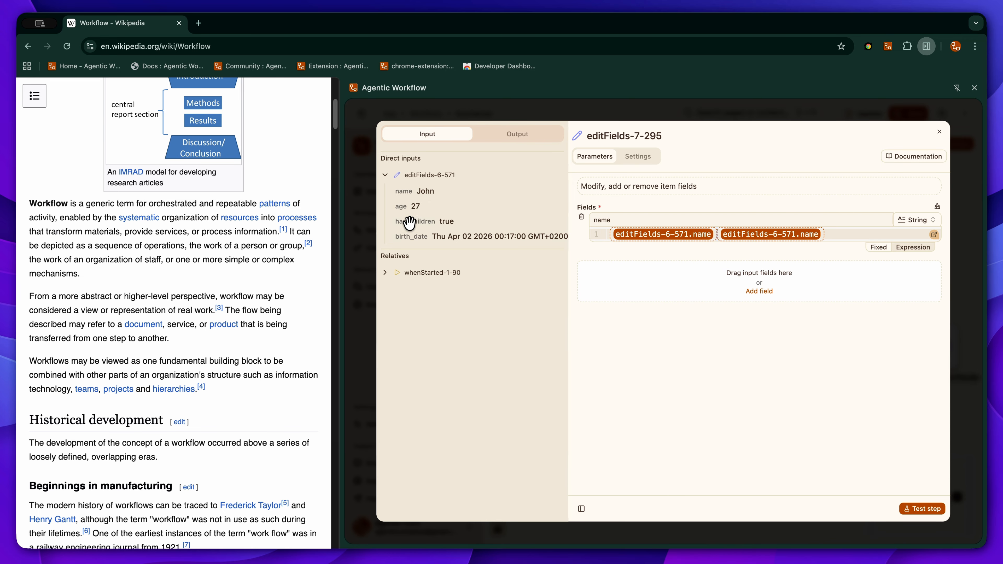
drag(406, 207, 634, 285)
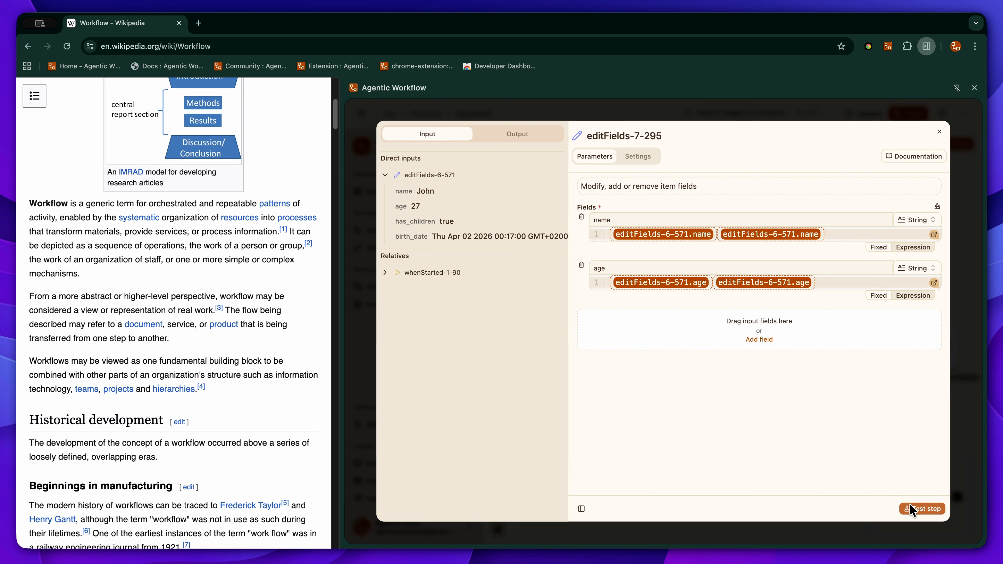
click(510, 134)
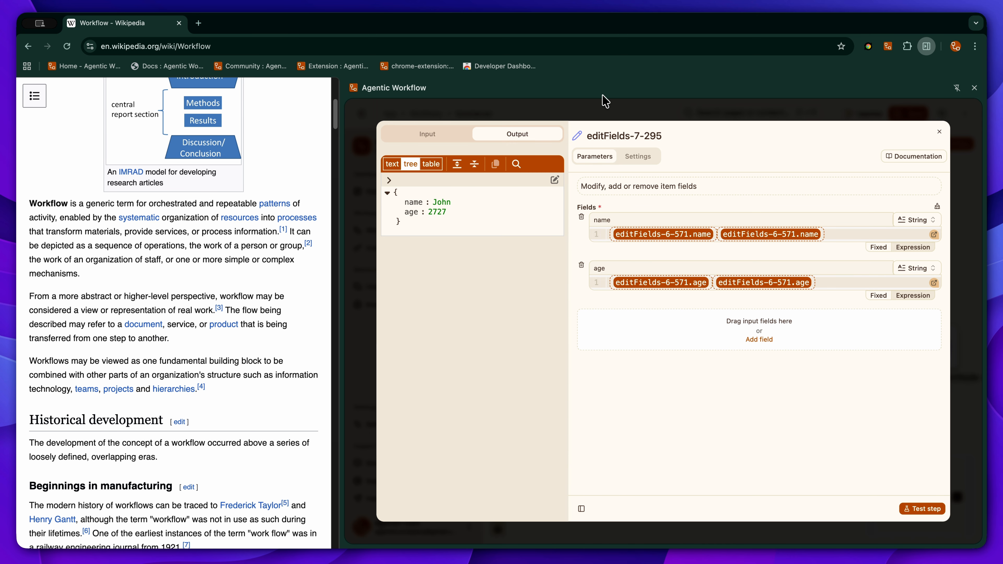
click(602, 105)
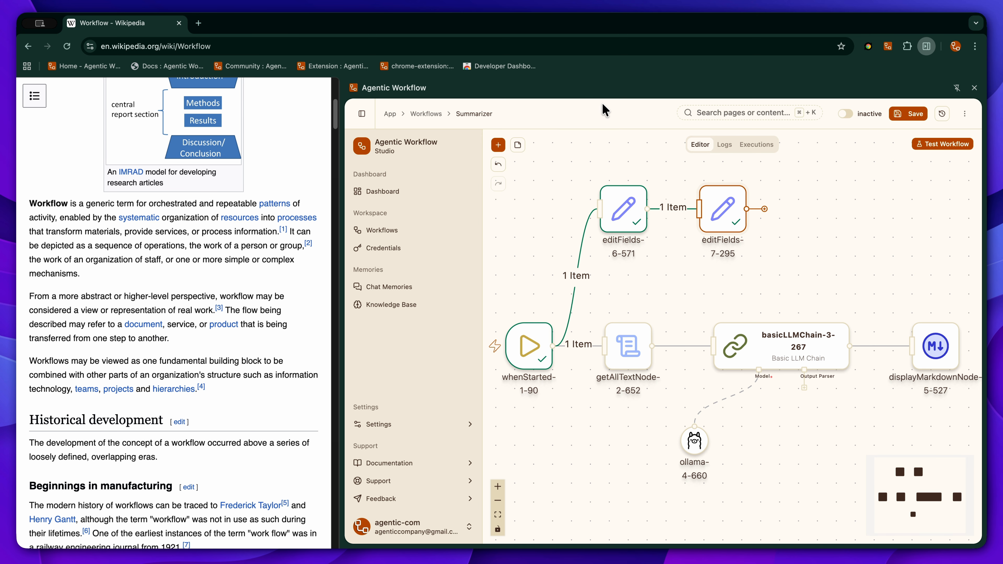
- Add a third Edit Fields node beside the second one and link the second node's output to it
click(764, 209)
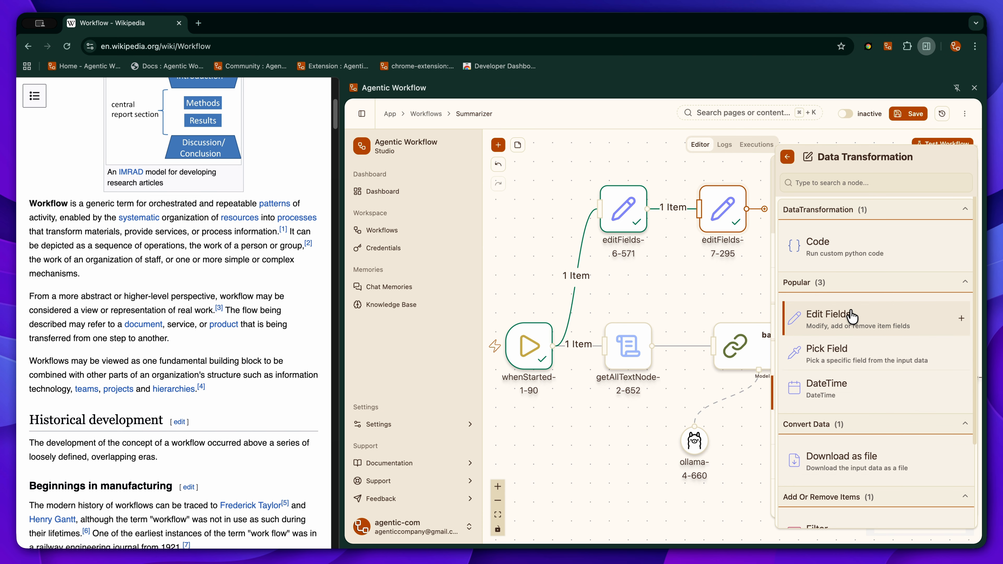
click(788, 319)
drag(820, 300, 825, 210)
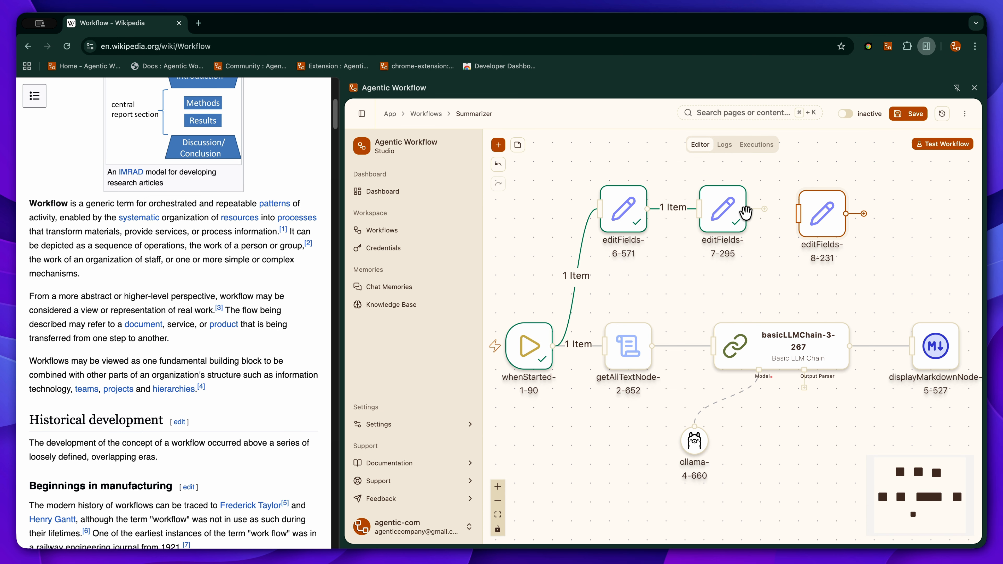
drag(756, 209, 815, 208)
- In the third Edit Fields node, map name from the second node, append a surname to the expression, and test the step's output
double_click(816, 208)
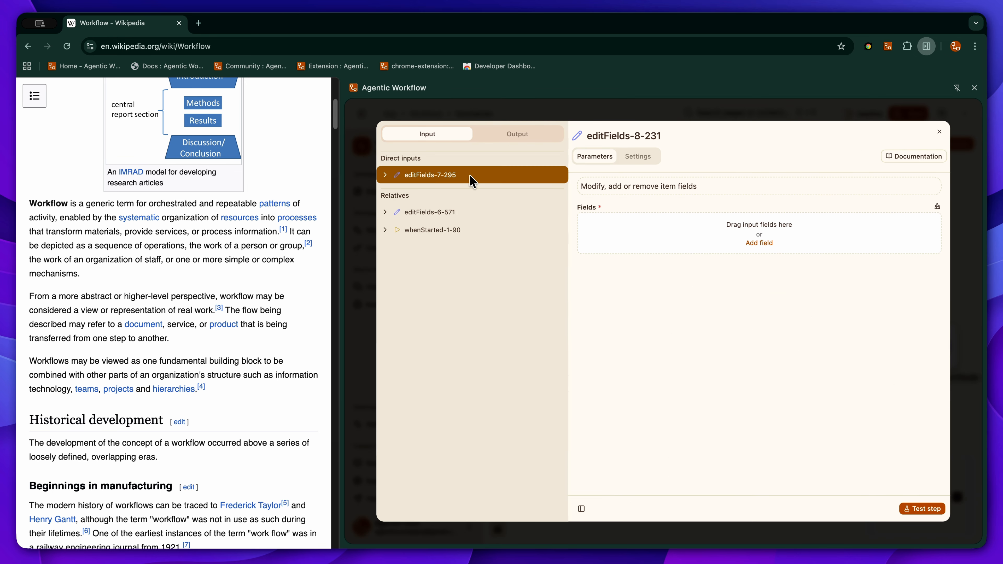
click(385, 175)
drag(425, 191, 637, 225)
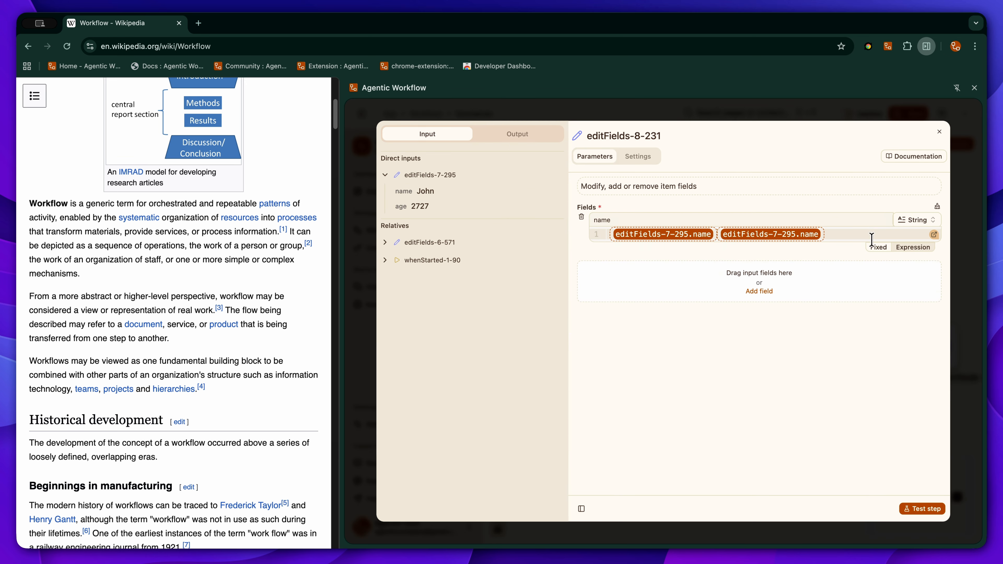
click(880, 247)
text(Do)
click(907, 247)
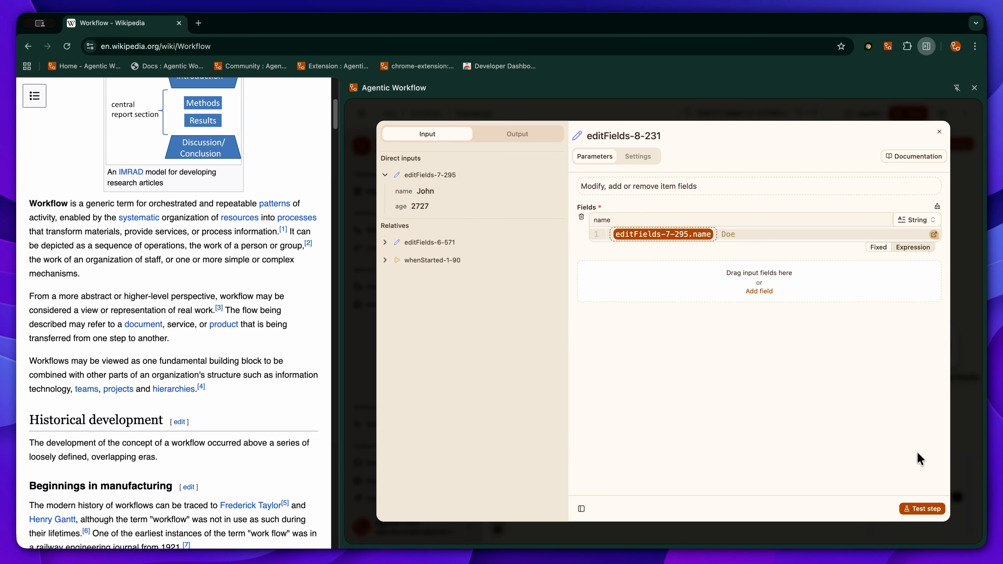
click(921, 509)
click(538, 137)
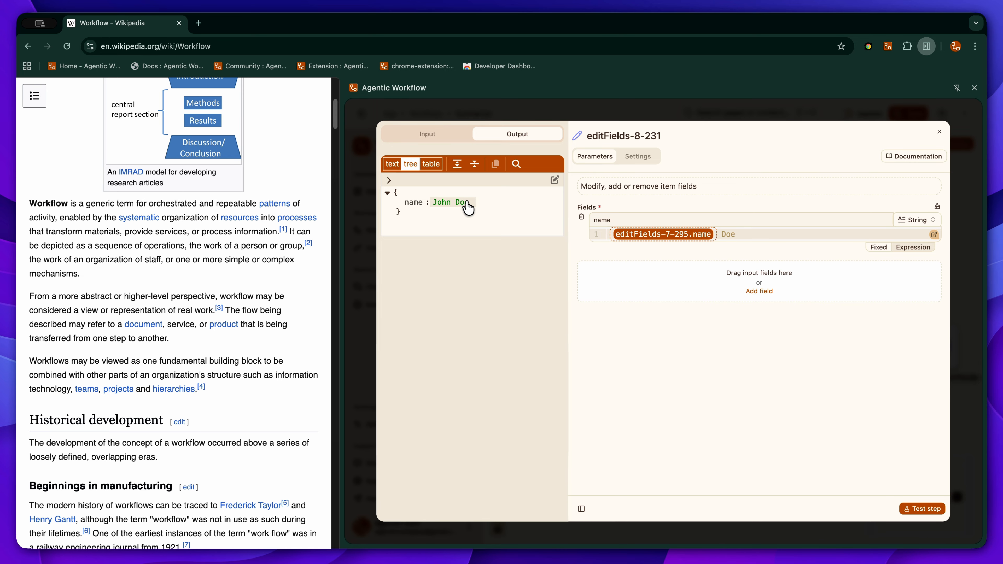
- In the third Edit Fields node, map age from the second node, add 10 in its expression, and test the step's output
click(427, 134)
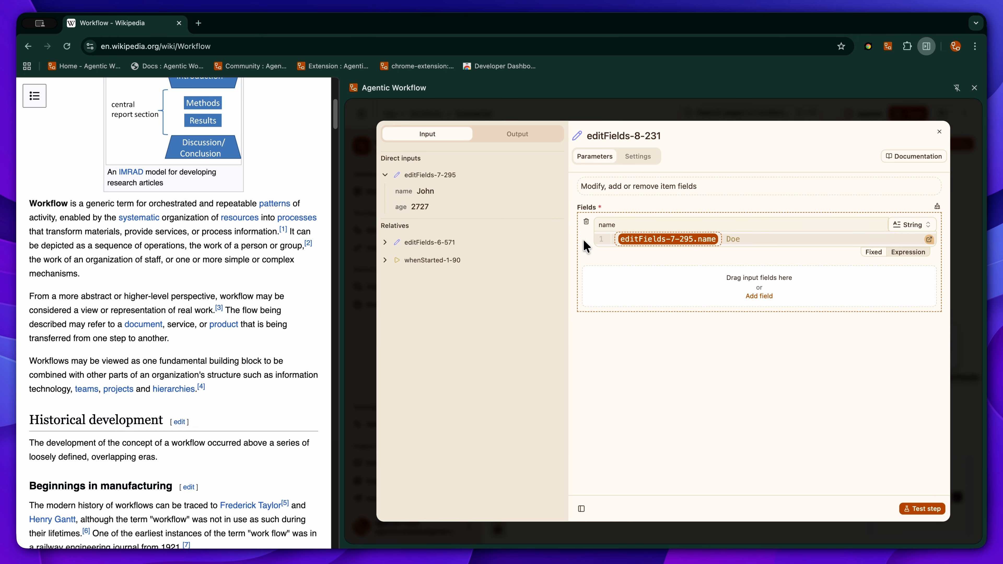
drag(625, 277, 625, 277)
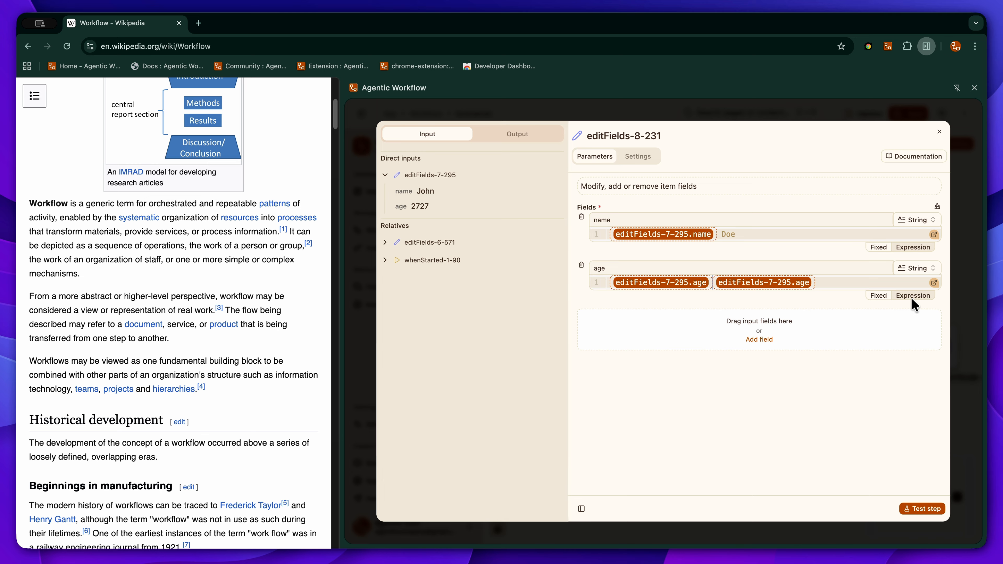
click(878, 295)
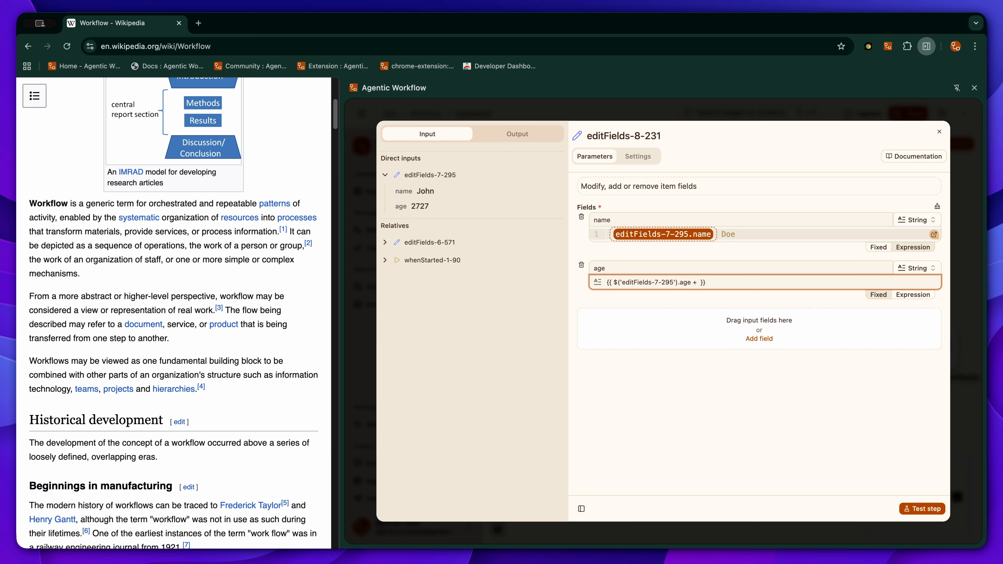
text(0)
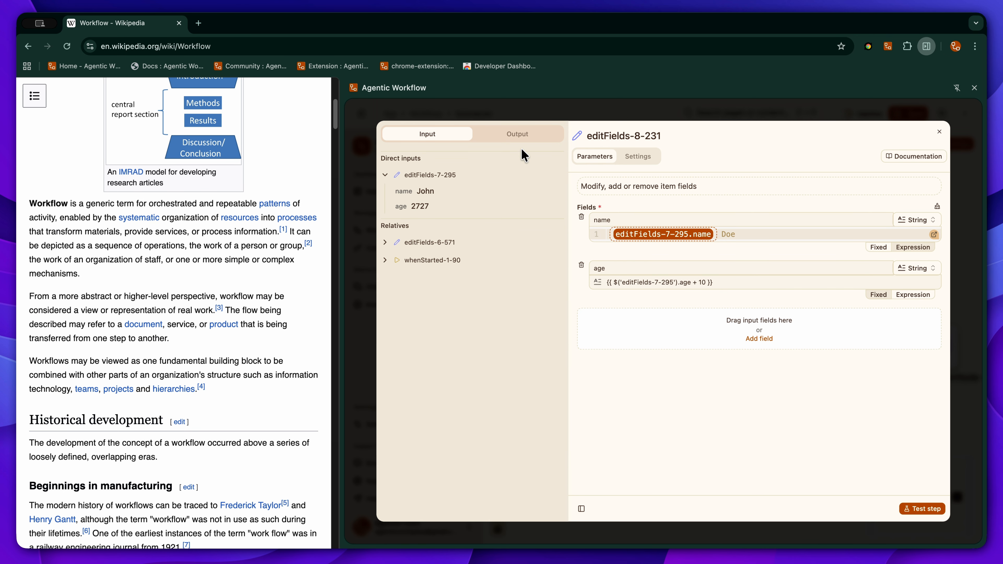
click(523, 137)
click(935, 509)
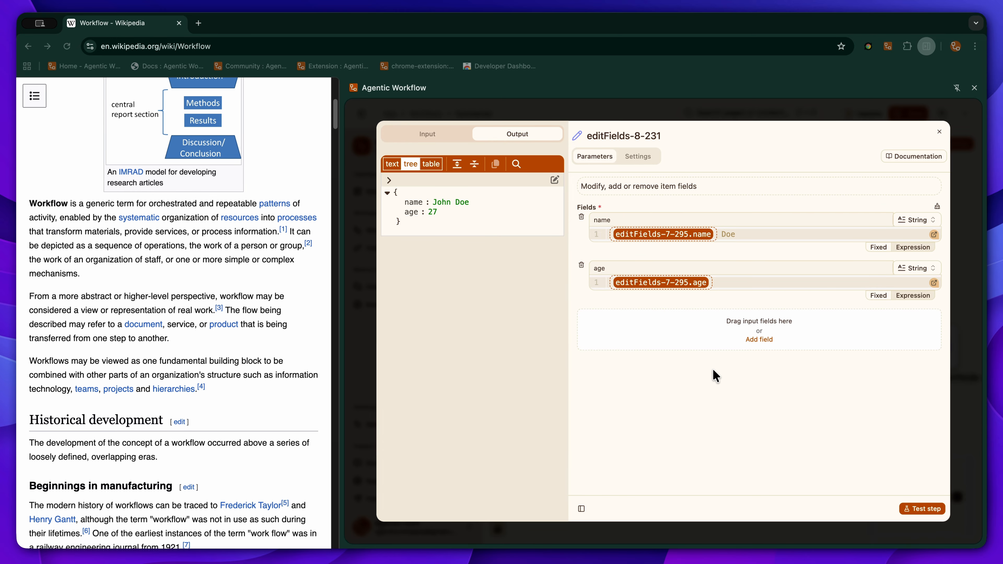
- Add a third field to the node, set its type to Object, and name it child
click(787, 323)
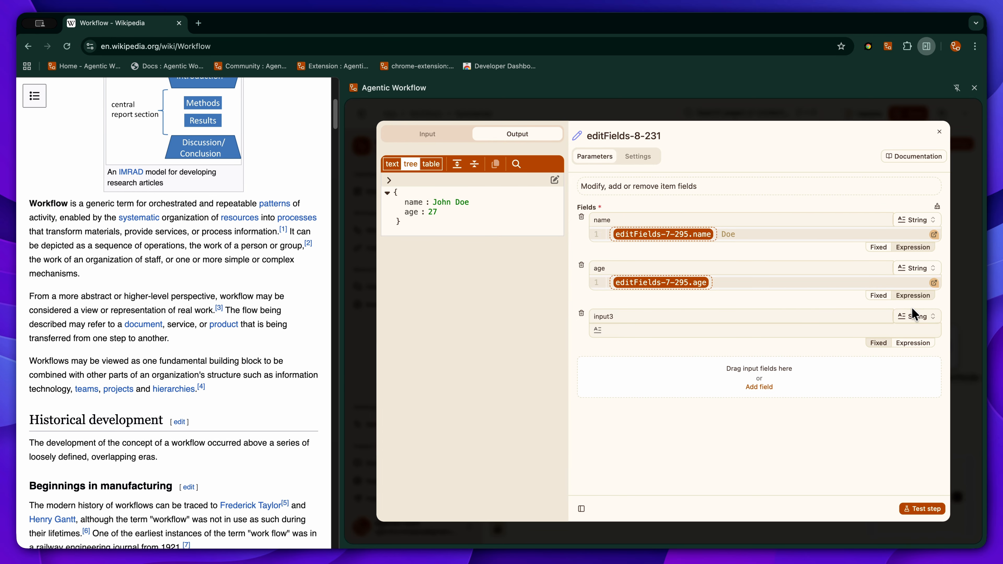
click(921, 315)
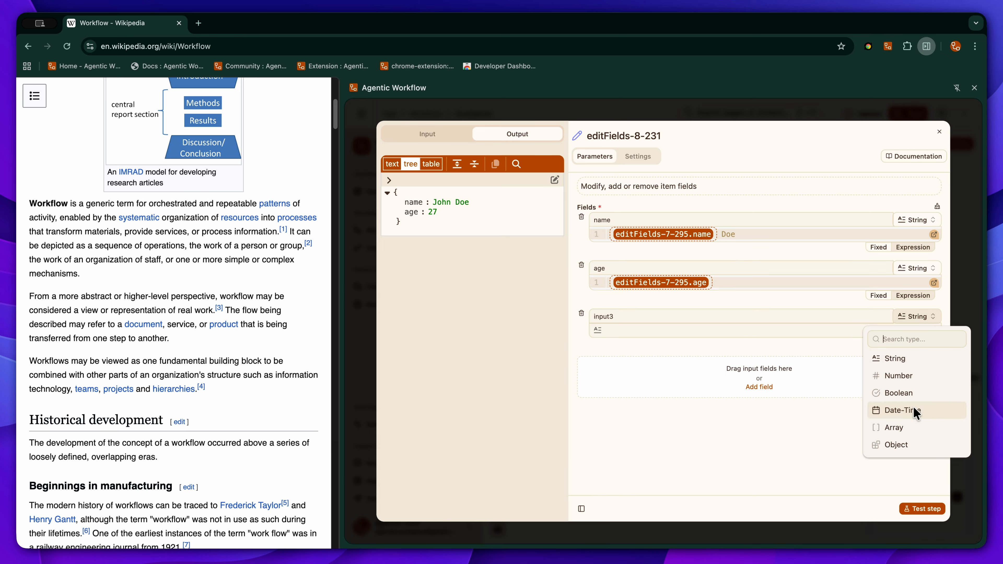
click(895, 445)
text(ch)
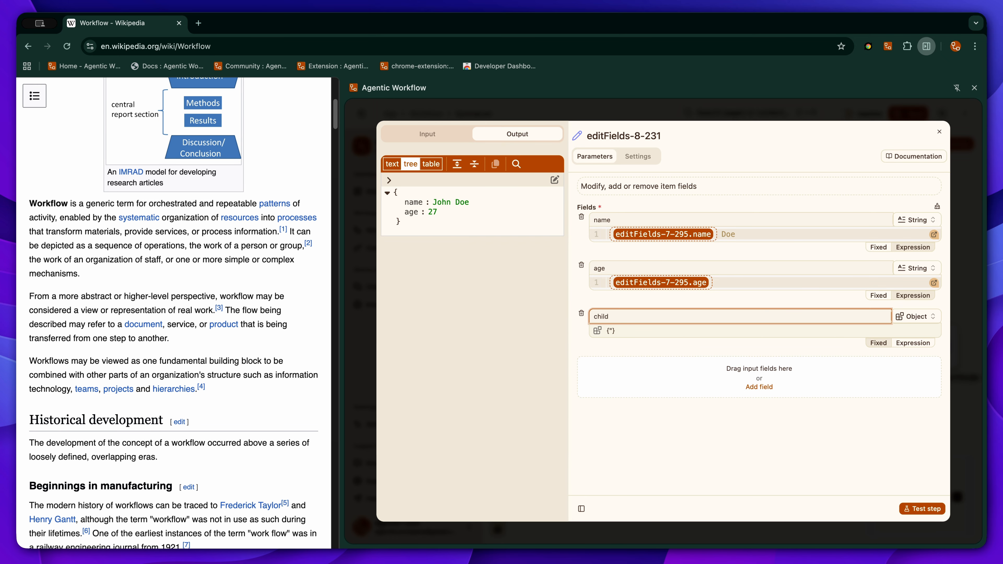
text(ild)
click(636, 339)
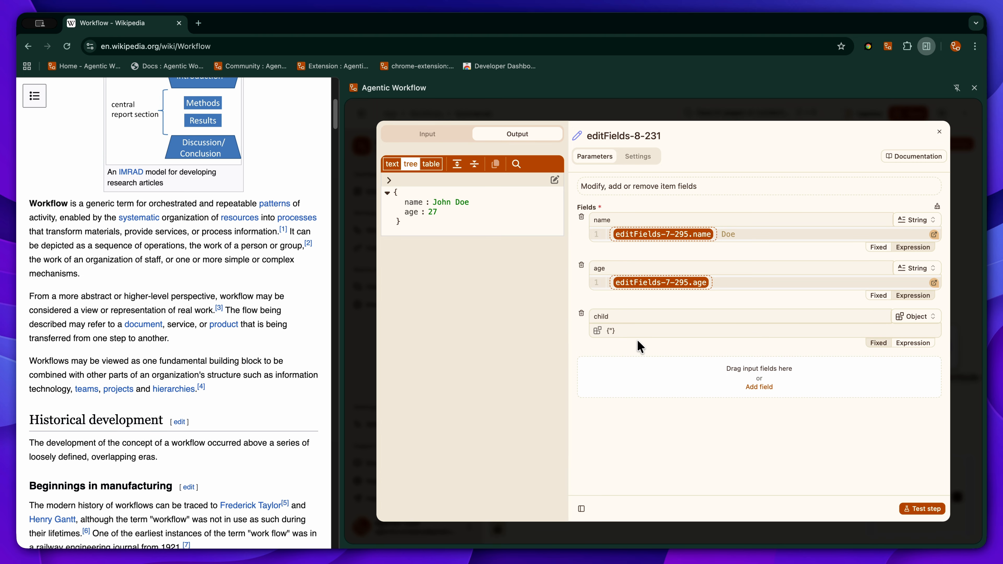
- Fill the child object with a "name" key holding the child's first name and test the step
click(622, 331)
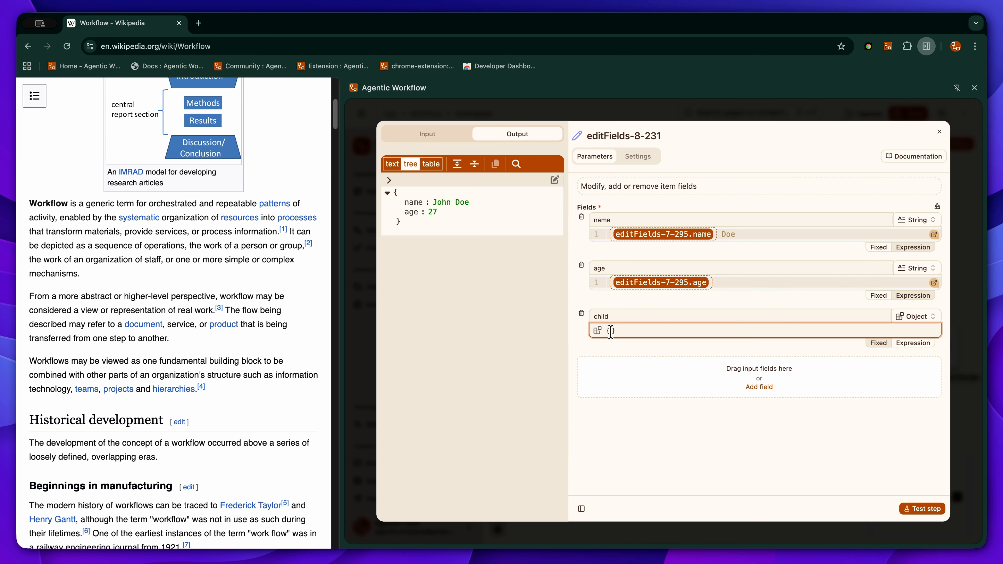
text(name" : "Mark"})
click(909, 511)
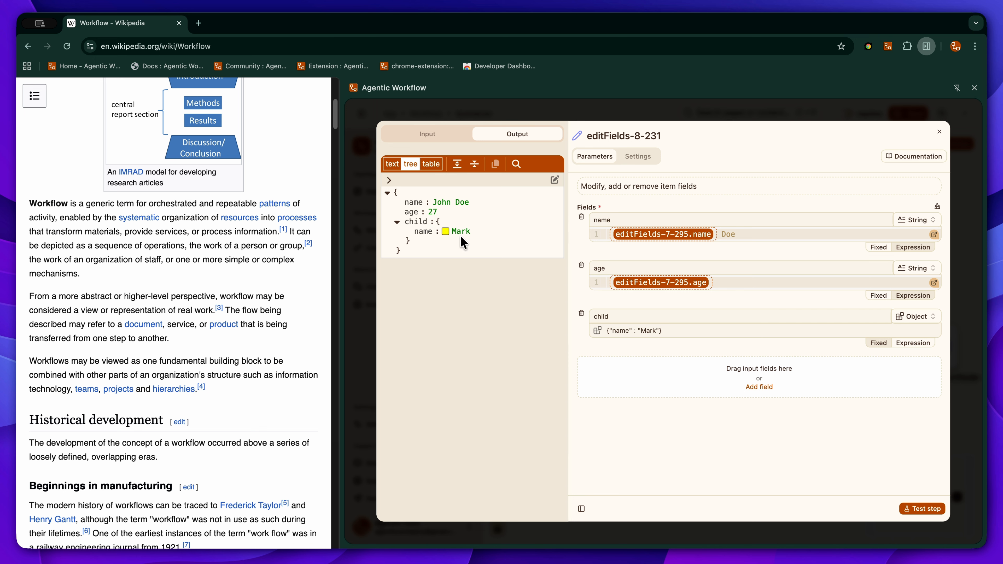
- Add "age": 5 to the child object, test the step again, and close the node's settings
click(657, 330)
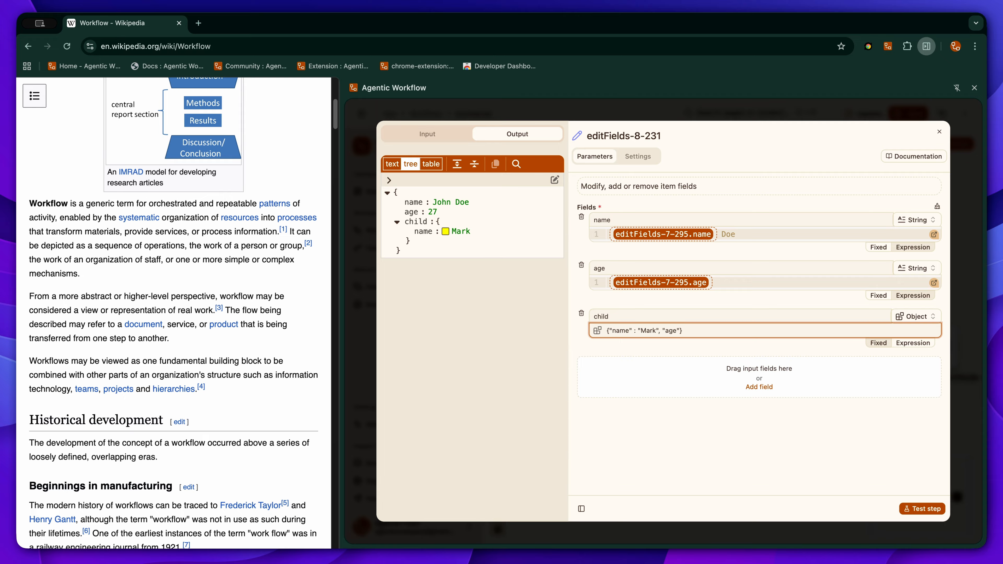
text(5)
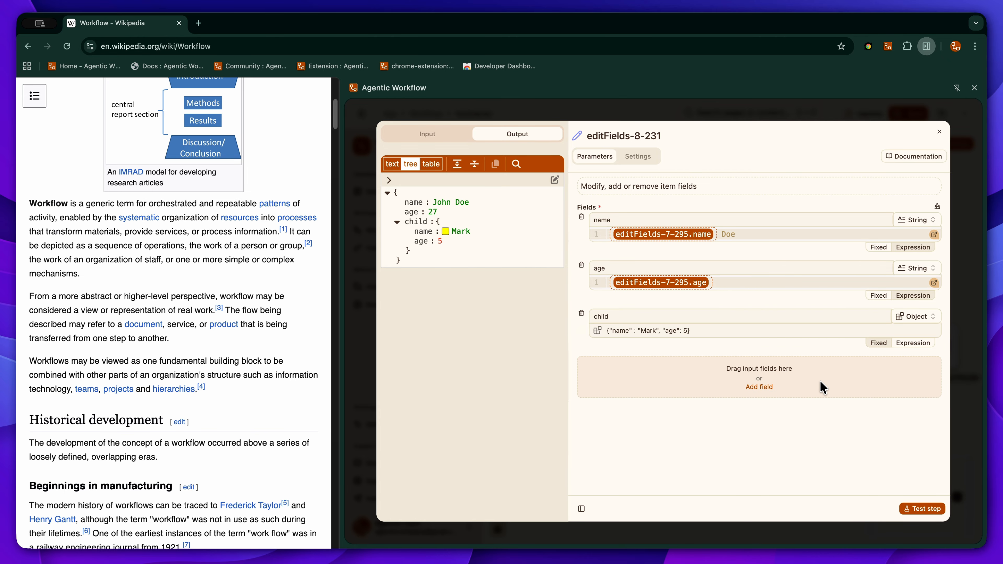
click(764, 107)
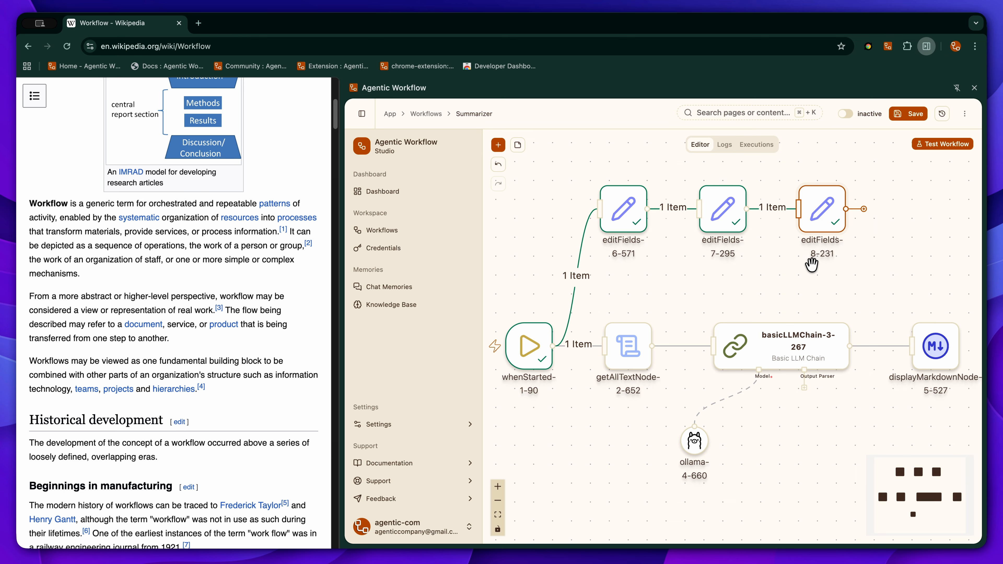